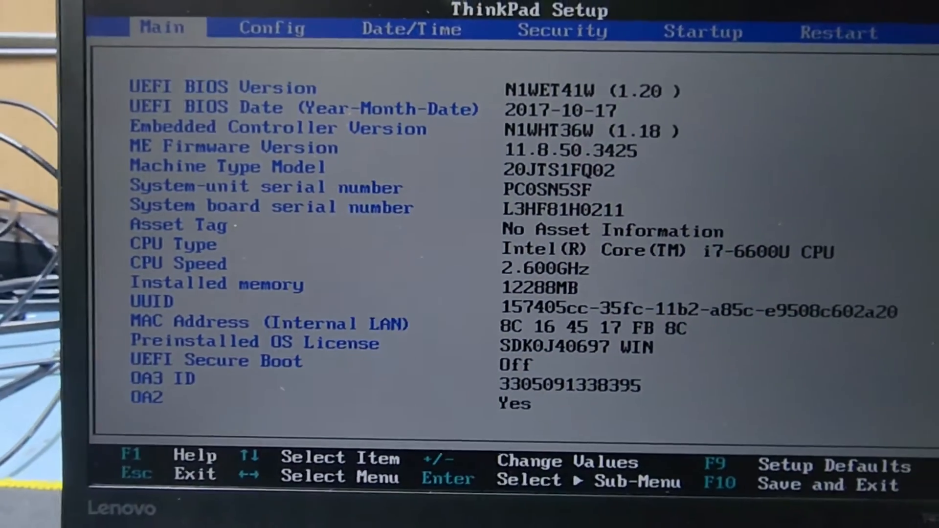
Reach the Startup page, review the Boot priority order, and move to UEFI/Legacy Boot Priority
key("Right")
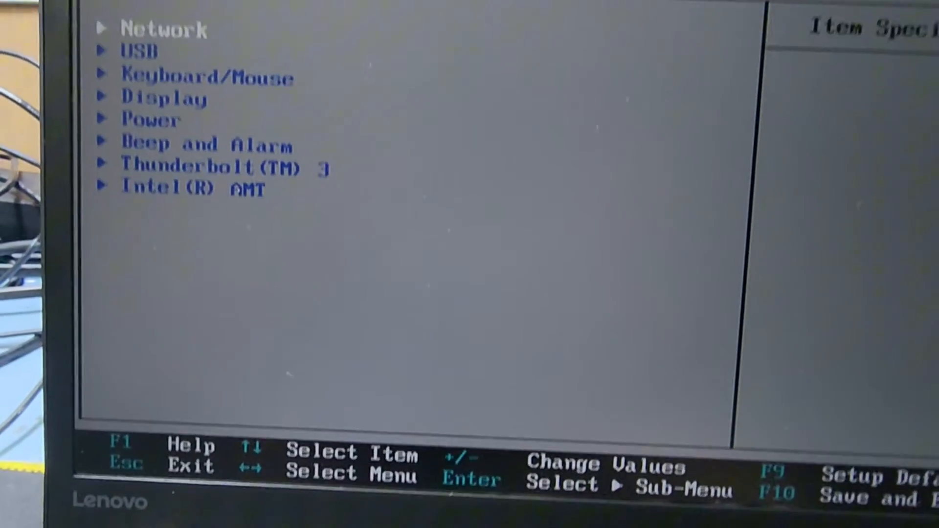
key("Right")
key("Right")
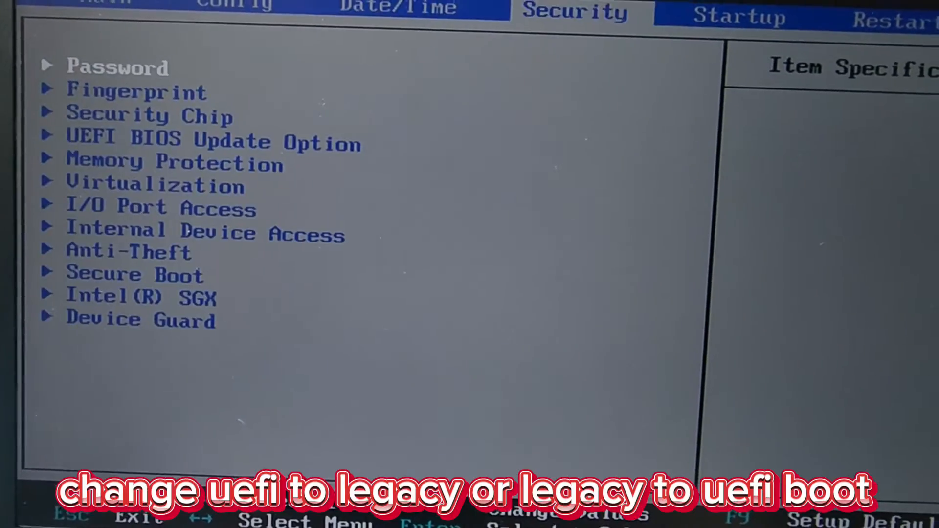
key("Right")
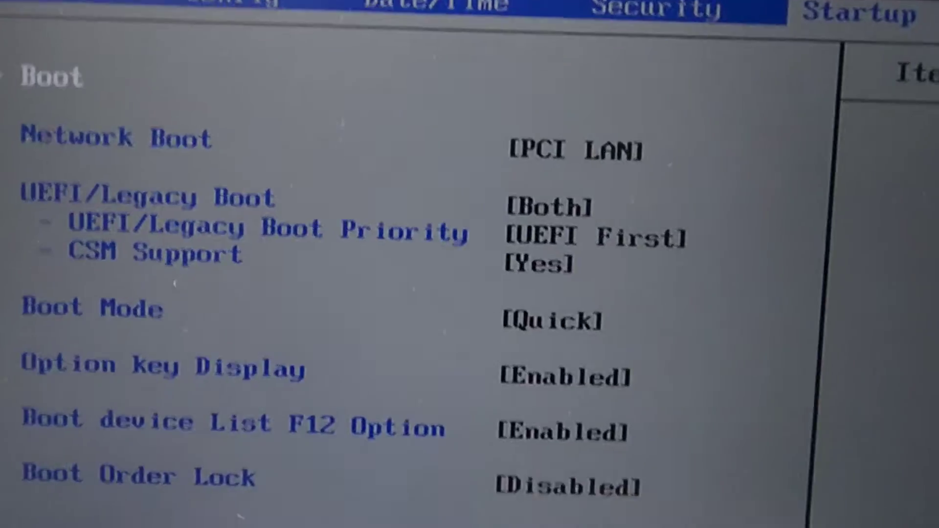
key("Return")
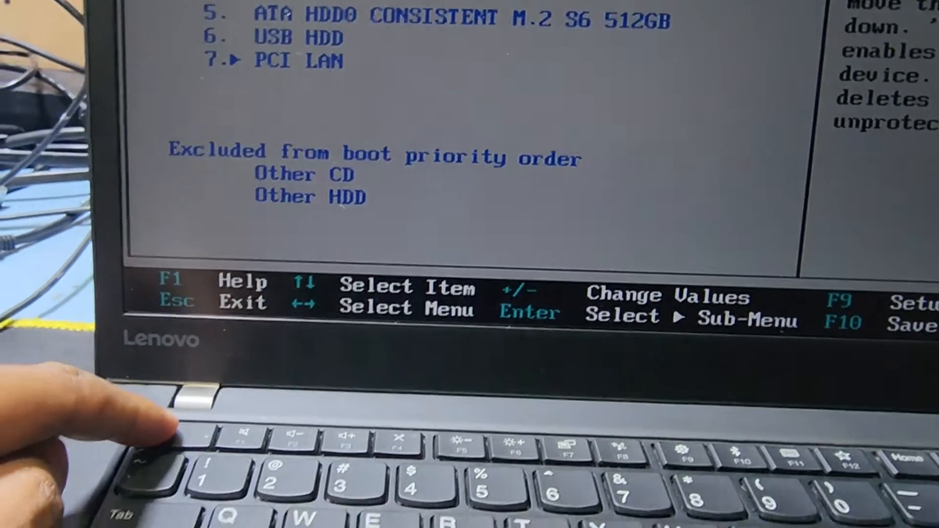
key("Escape")
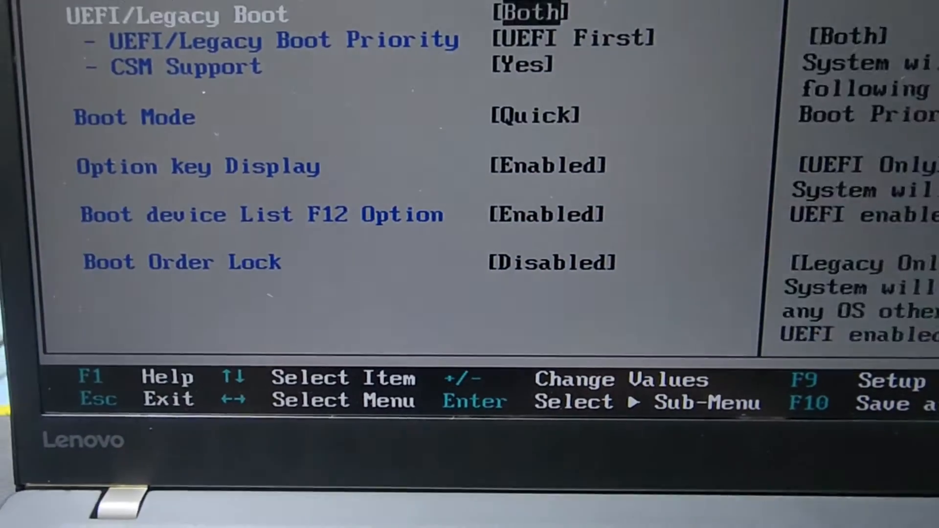
key("Down")
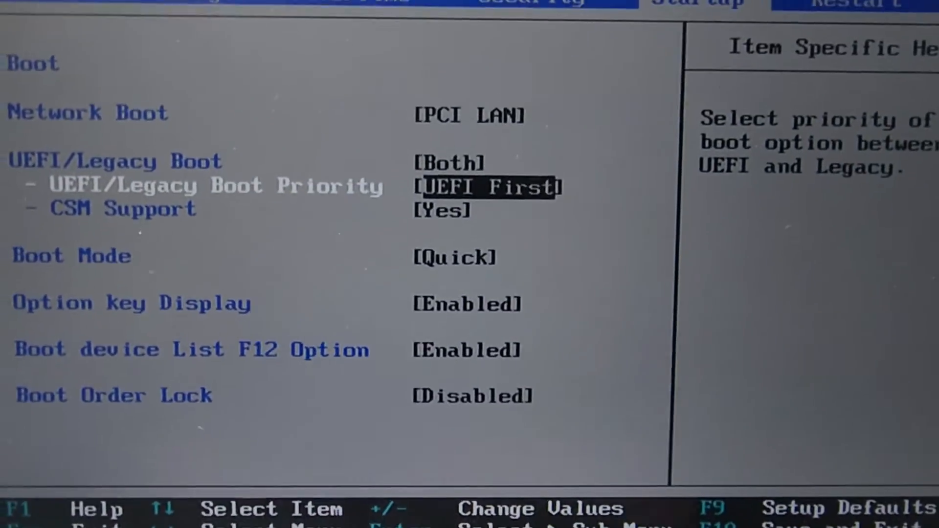
Keep UEFI/Legacy Boot Priority at UEFI First and move to the UEFI/Legacy Boot setting
key("Return")
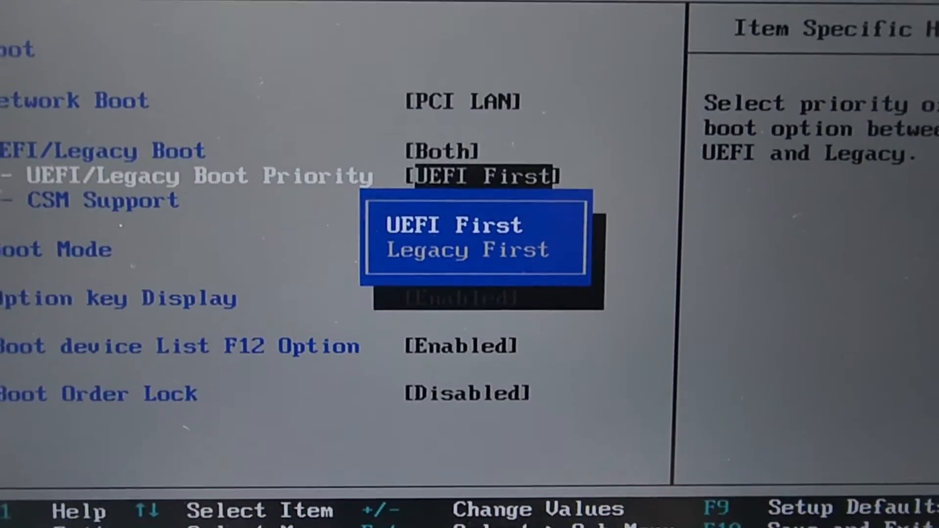
key("Down")
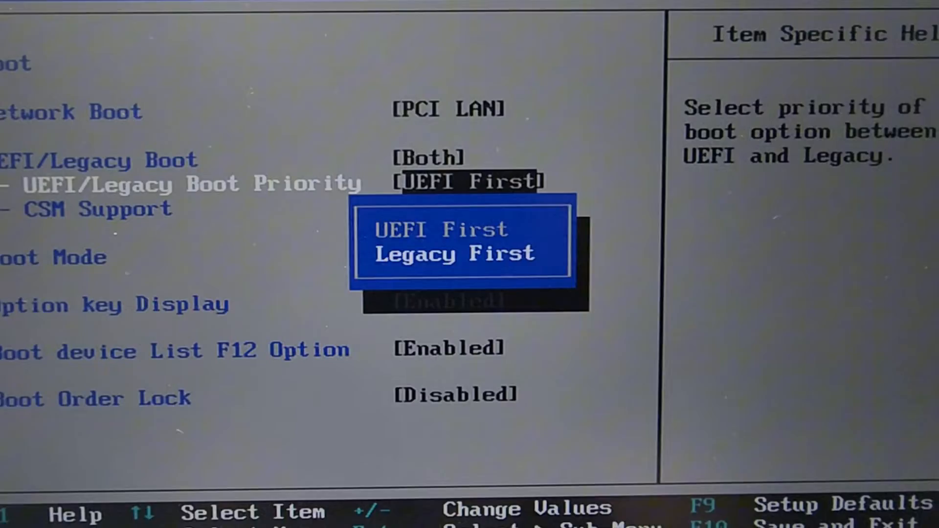
key("Up")
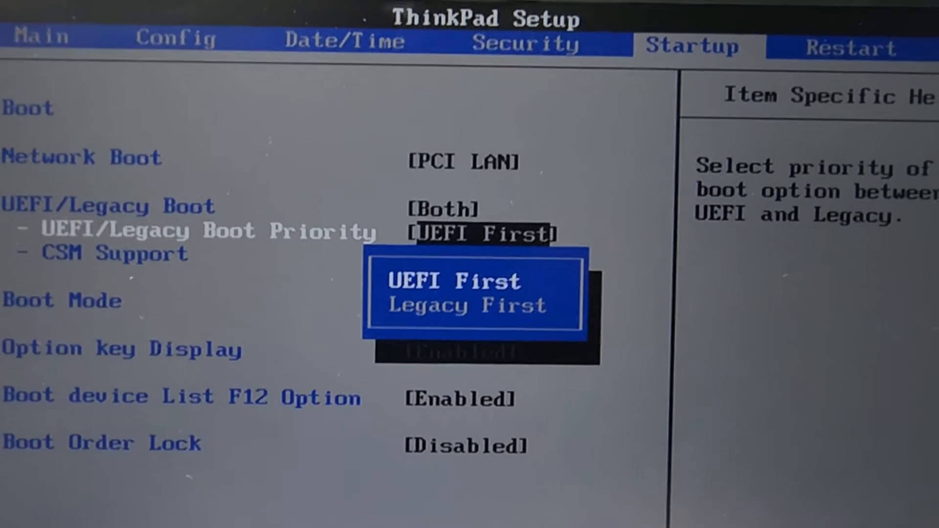
key("Return")
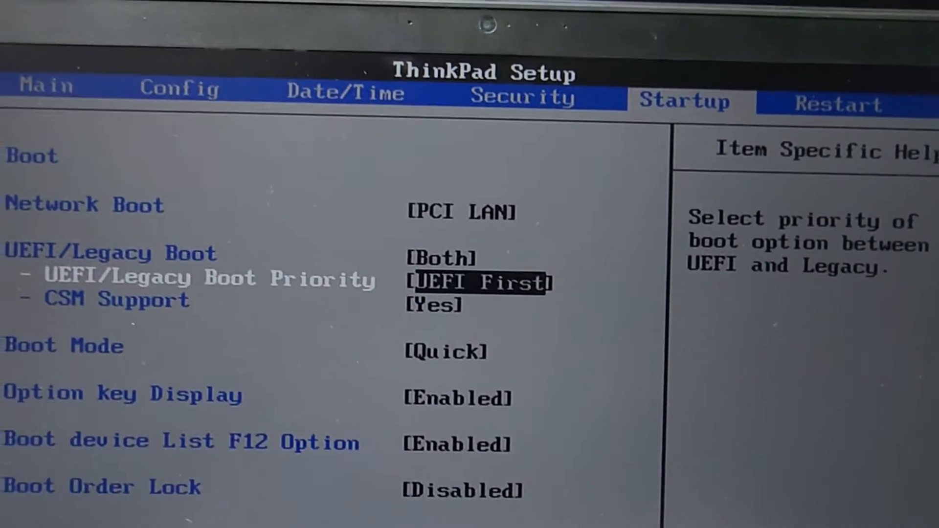
key("Down")
key("Up")
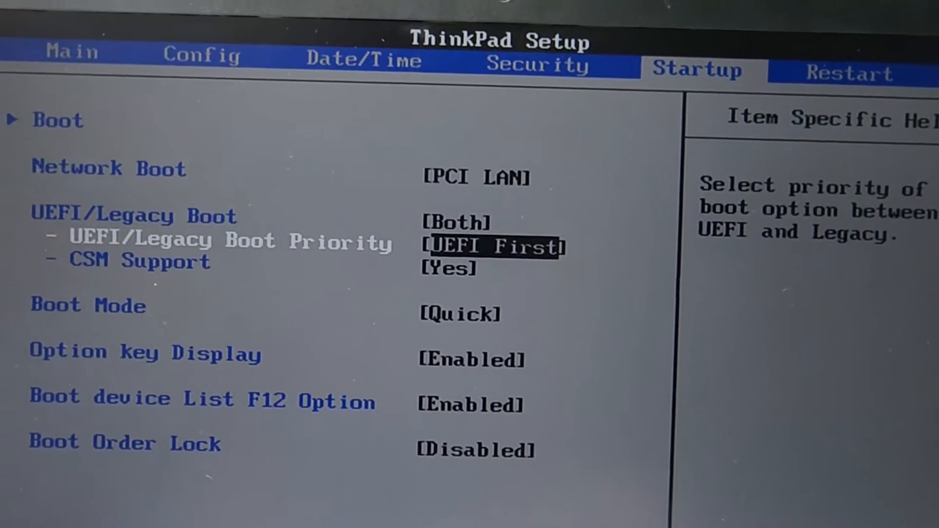
key("Up")
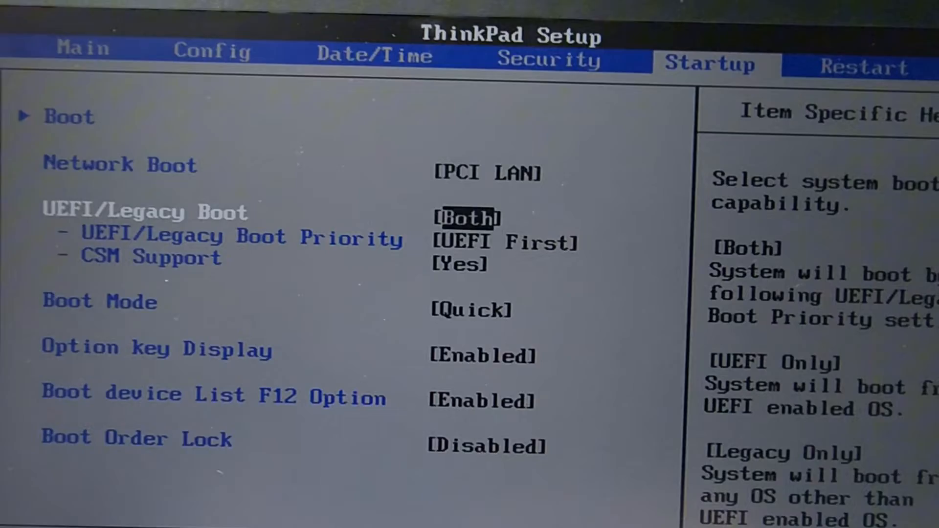
Set UEFI/Legacy Boot to UEFI Only and CSM Support to No, then reach the Restart options
key("Return")
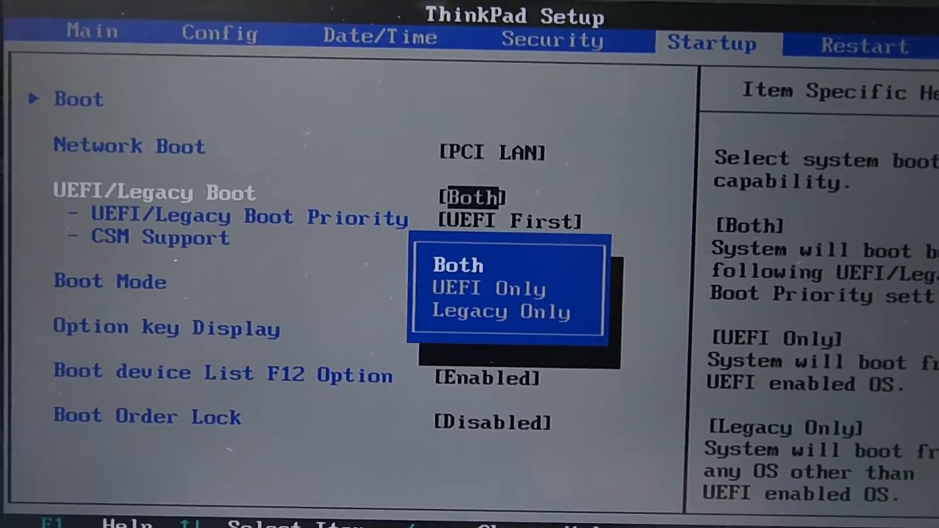
key("Down")
key("Down")
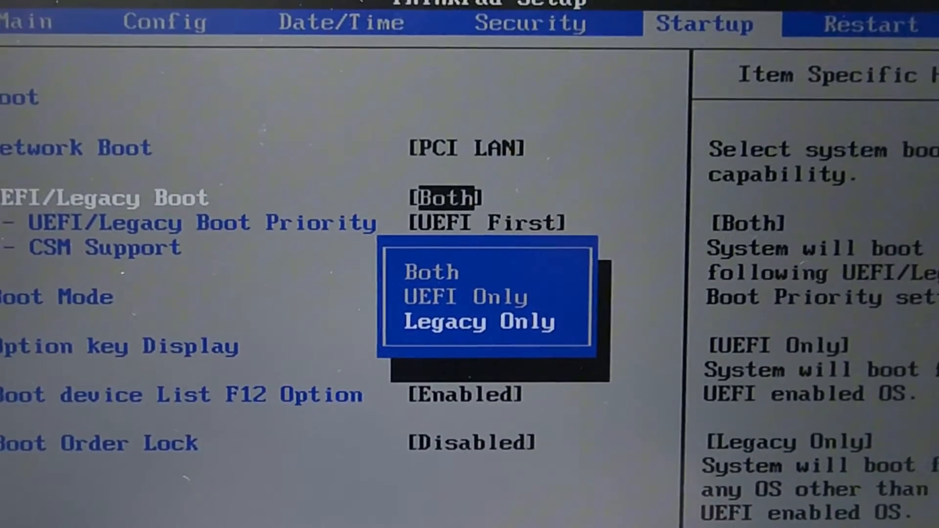
key("Up")
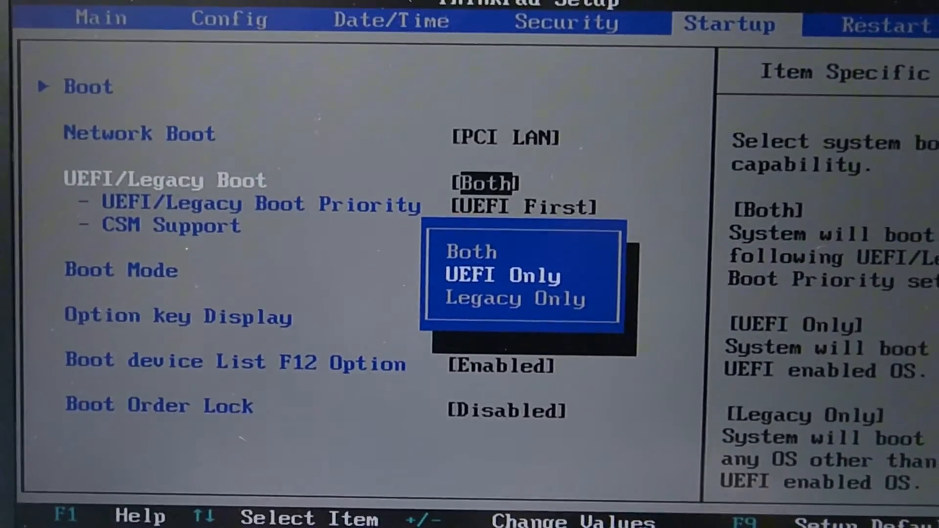
key("Return")
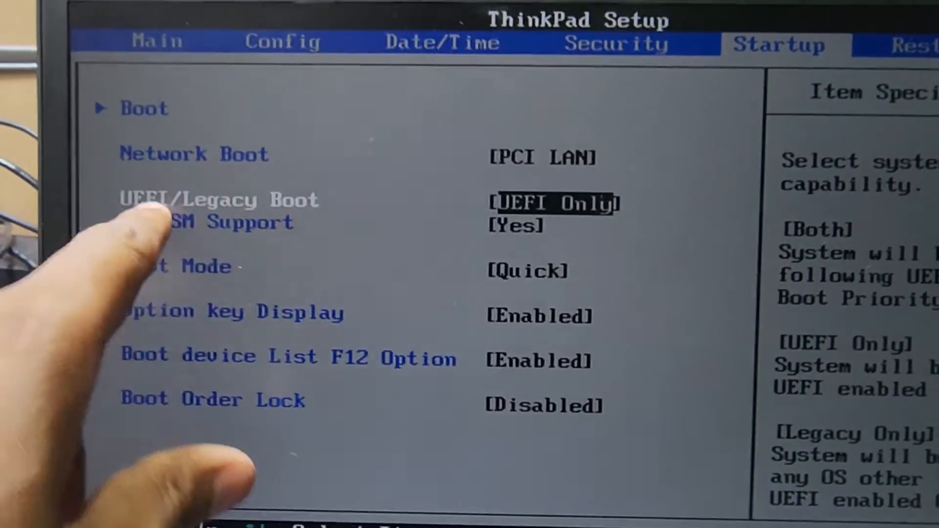
key("Down")
key("Return")
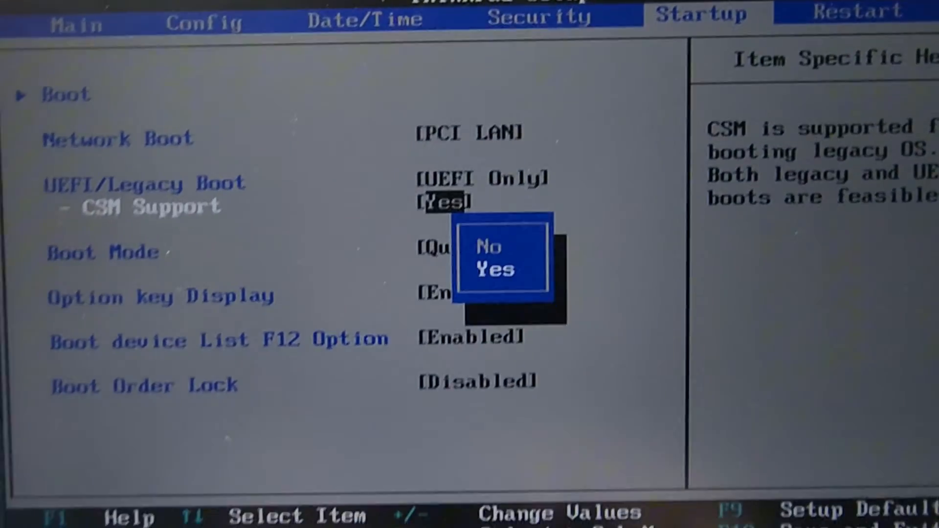
key("Return")
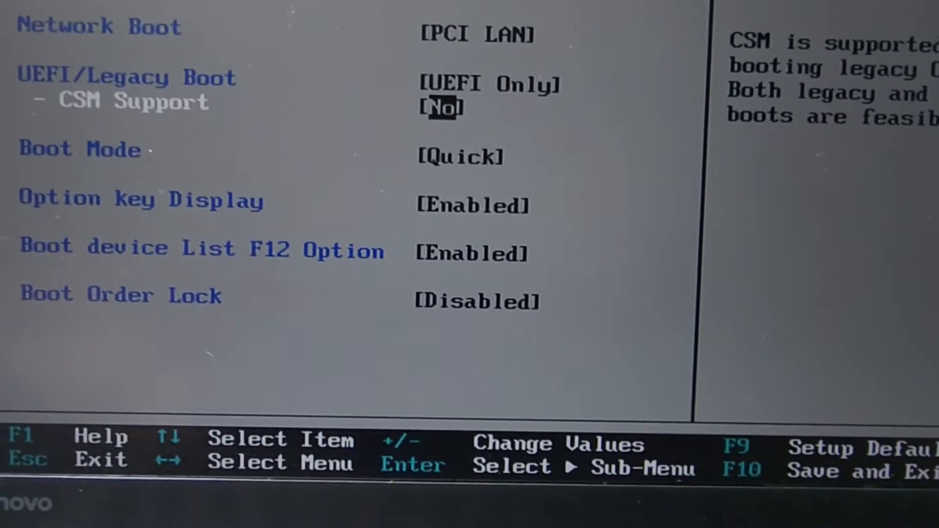
key("Down")
key("Down")
key("Down")
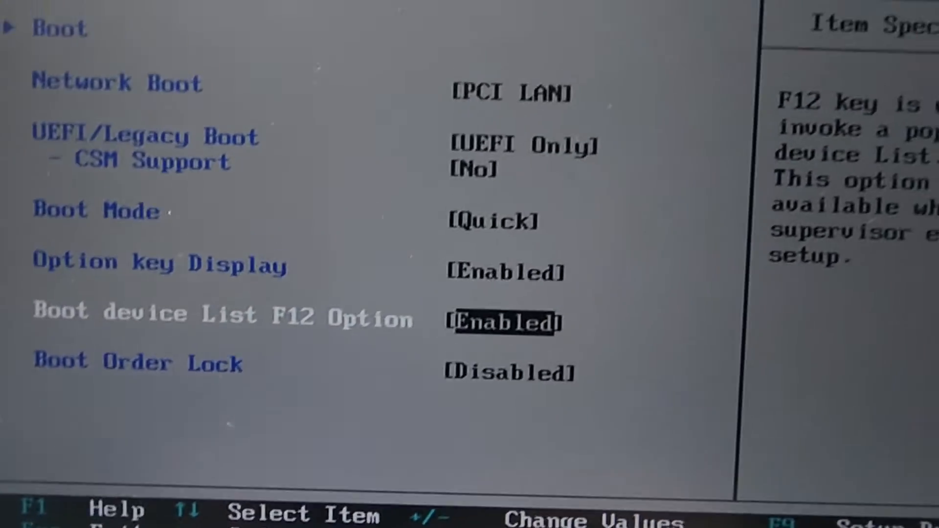
key("Right")
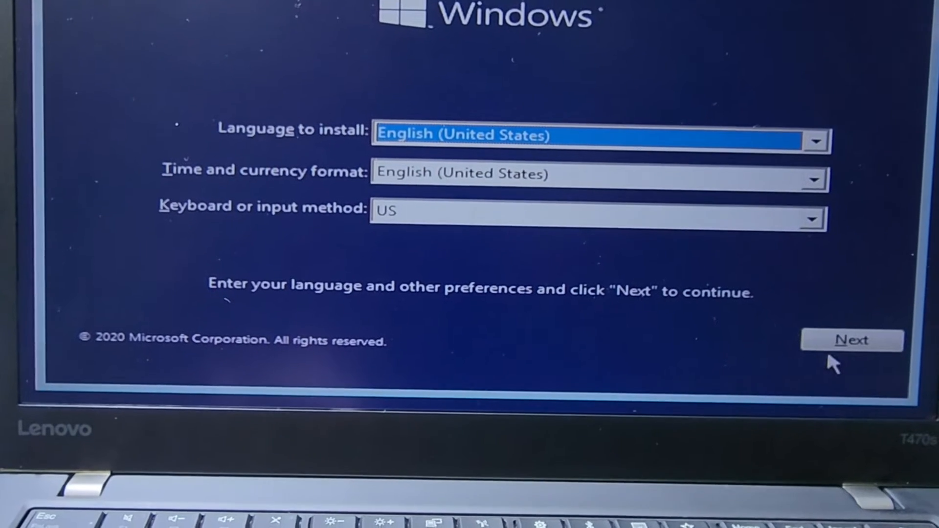
Proceed past language preferences, accept the license terms and choose a Custom (Windows only) install
left_click(848, 343)
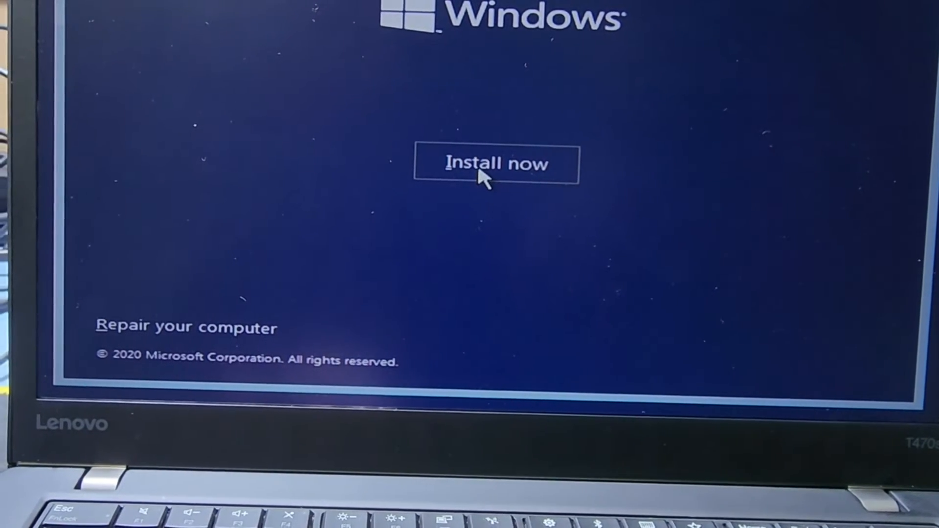
left_click(479, 176)
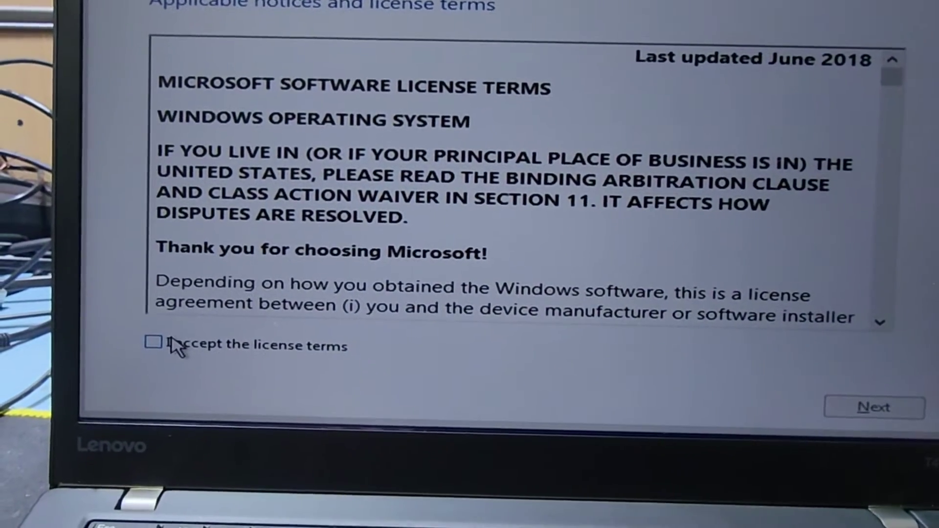
left_click(119, 387)
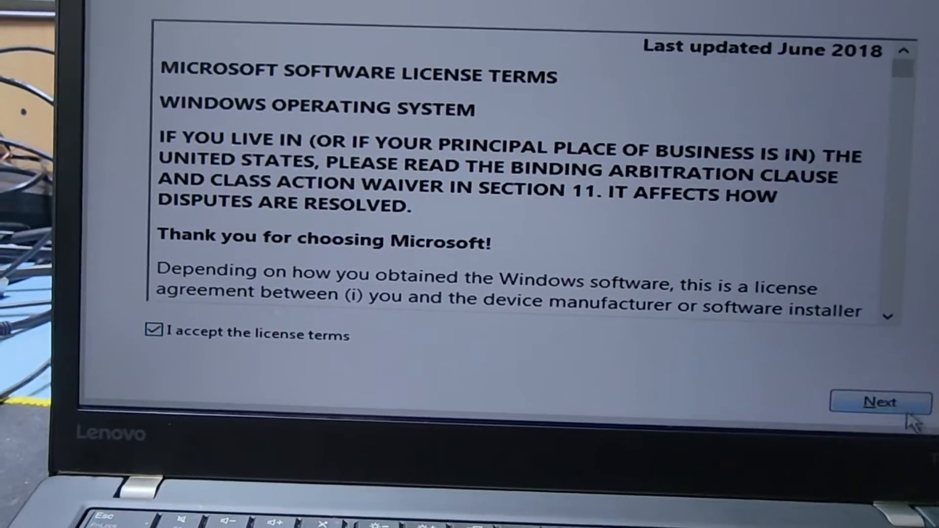
left_click(879, 404)
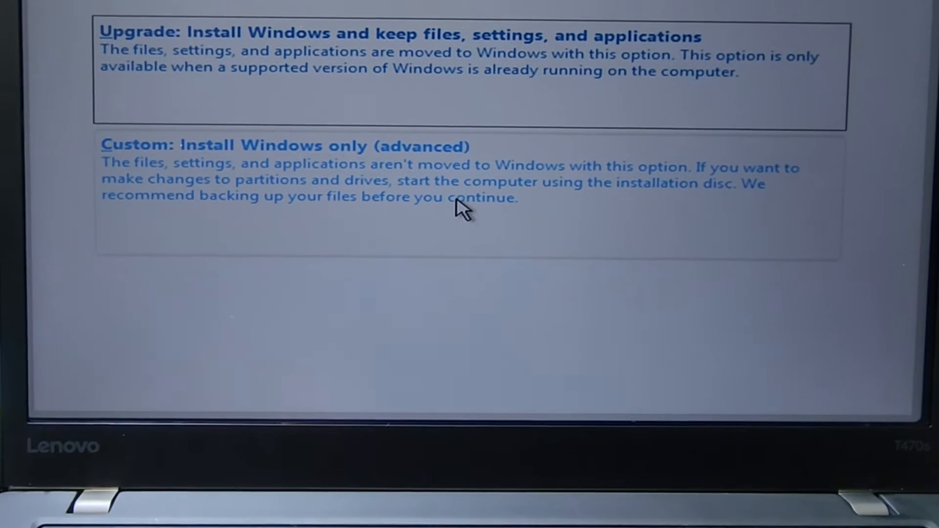
left_click(469, 213)
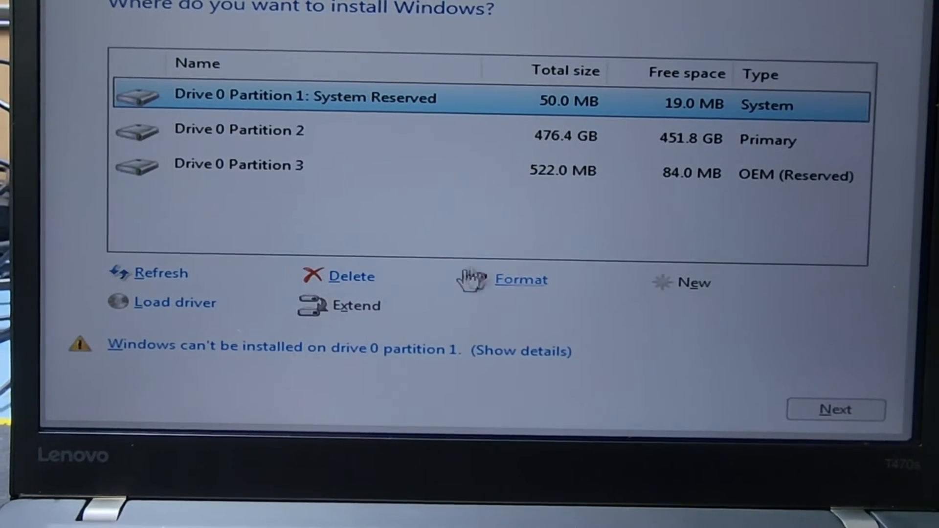
Delete every existing partition on Drive 0, including the OEM one, leaving 476.9 GB unallocated
left_click(381, 281)
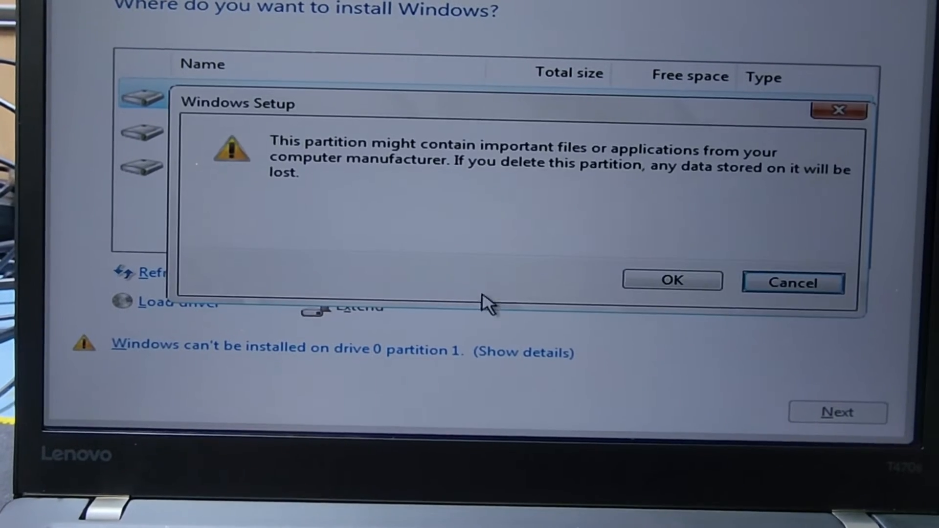
left_click(665, 280)
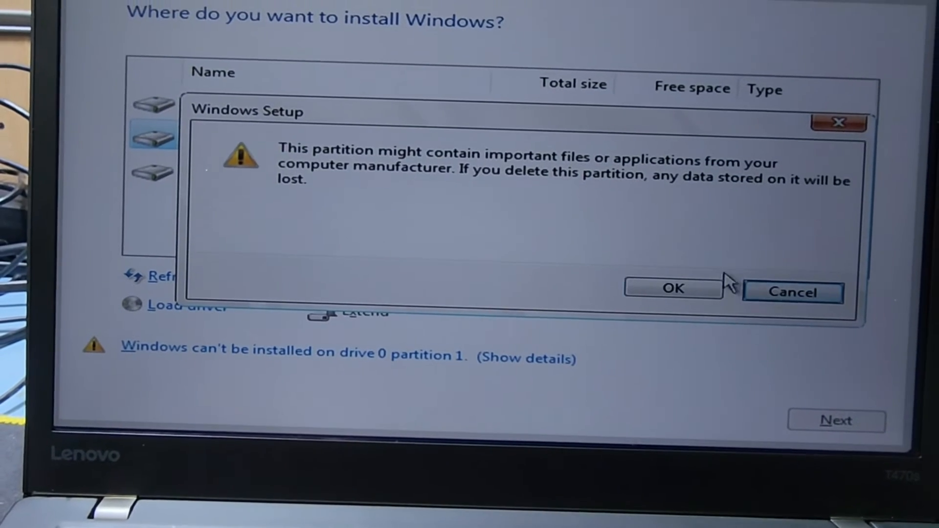
left_click(675, 293)
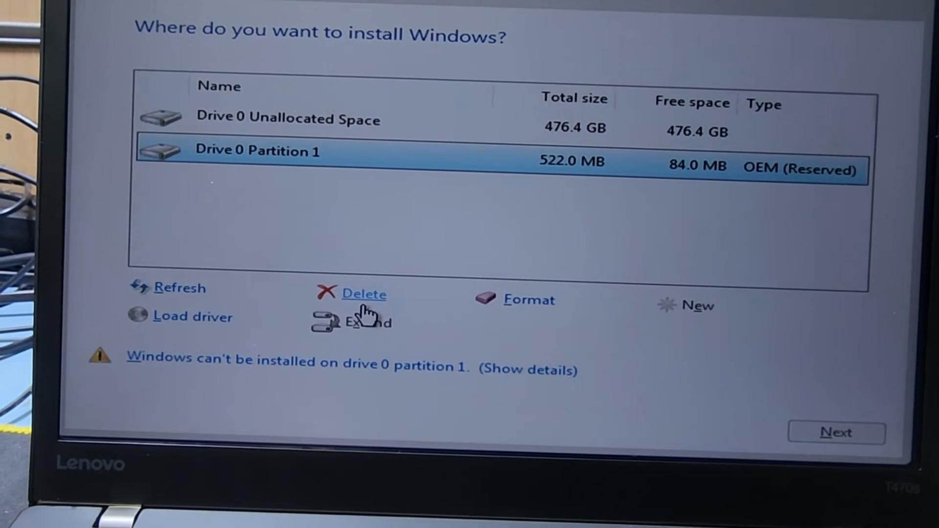
left_click(365, 297)
left_click(686, 302)
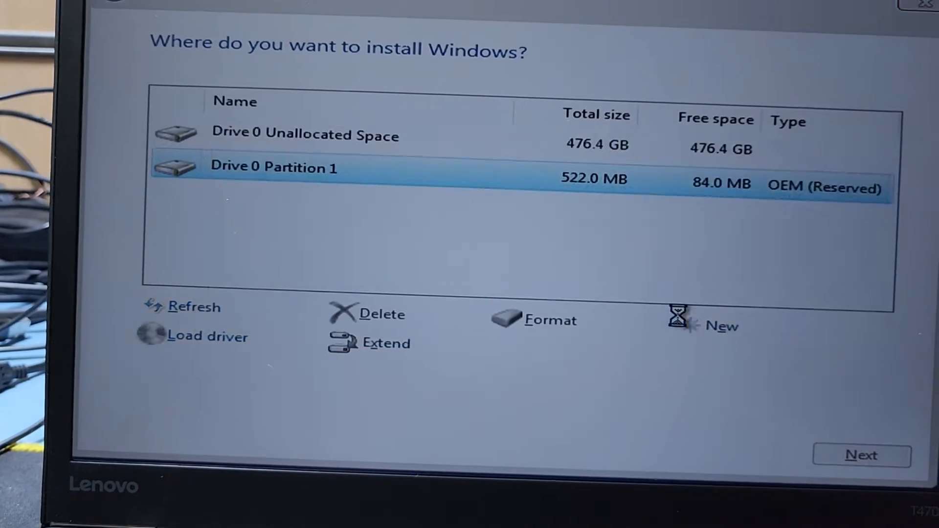
Create a new 100000 MB partition and accept the extra system partitions
left_click(700, 321)
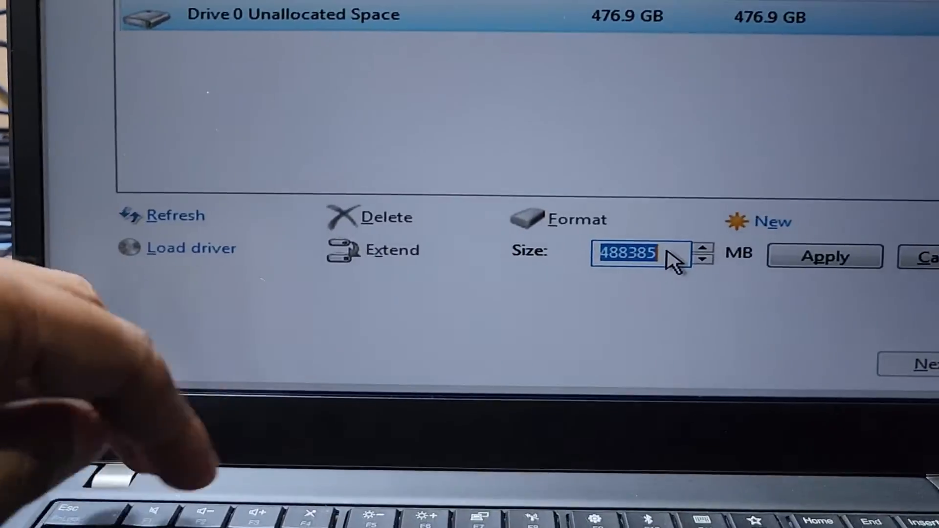
type("15")
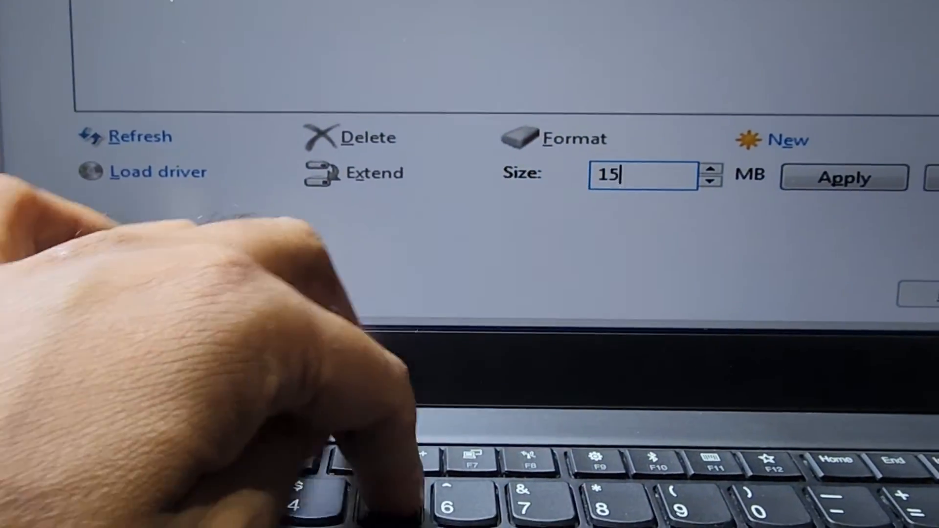
type("00000")
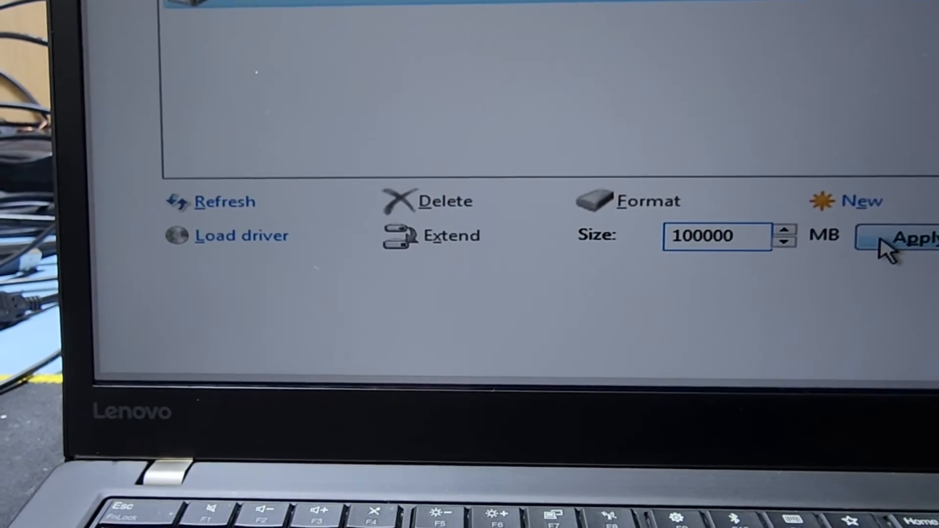
left_click(891, 246)
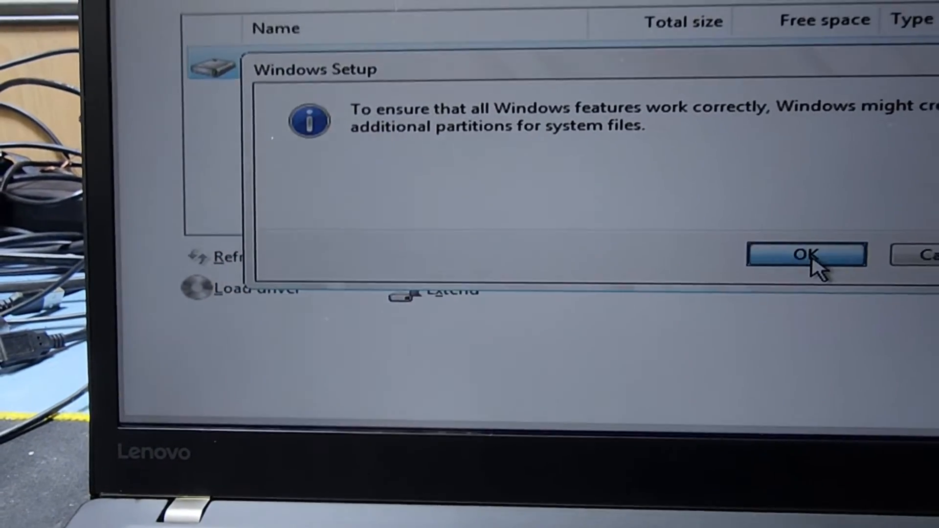
left_click(811, 253)
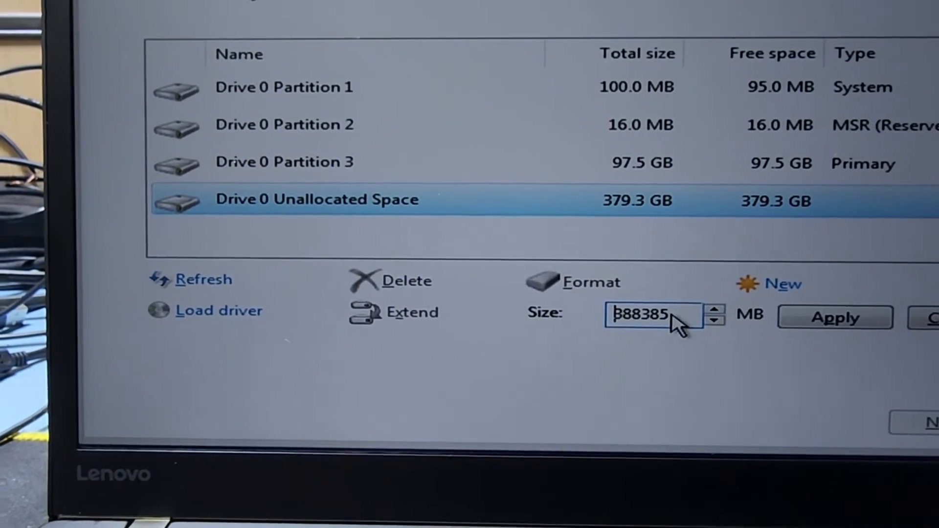
Create the remaining partitions and begin installing Windows on the 97.5 GB Partition 3
double_click(645, 314)
type("1")
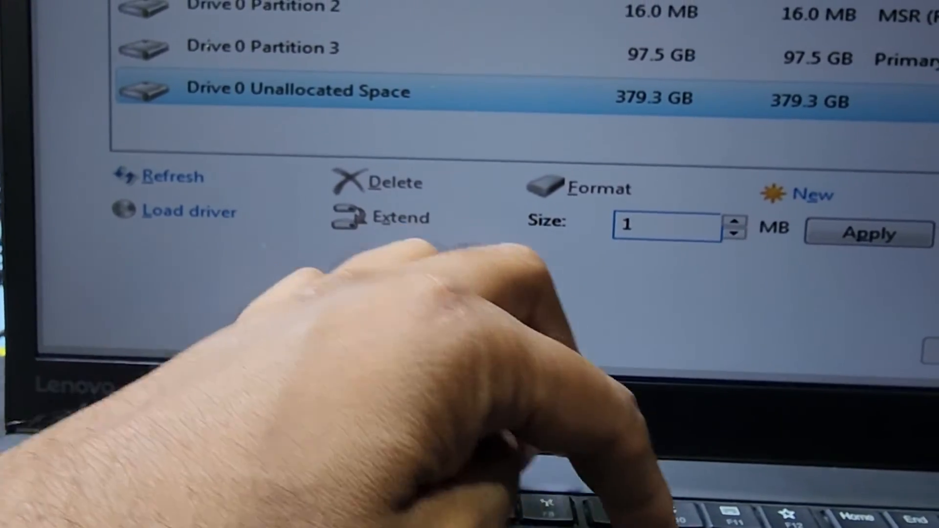
type("90000")
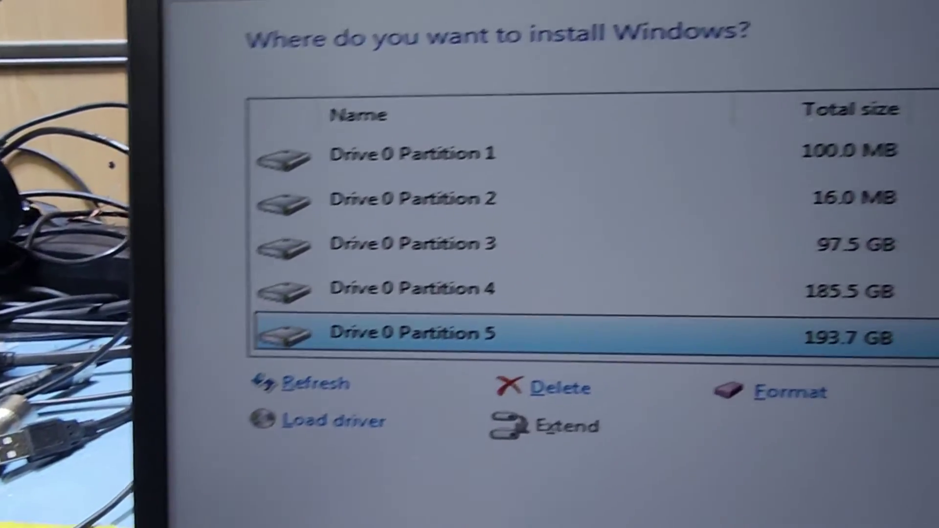
left_click(844, 244)
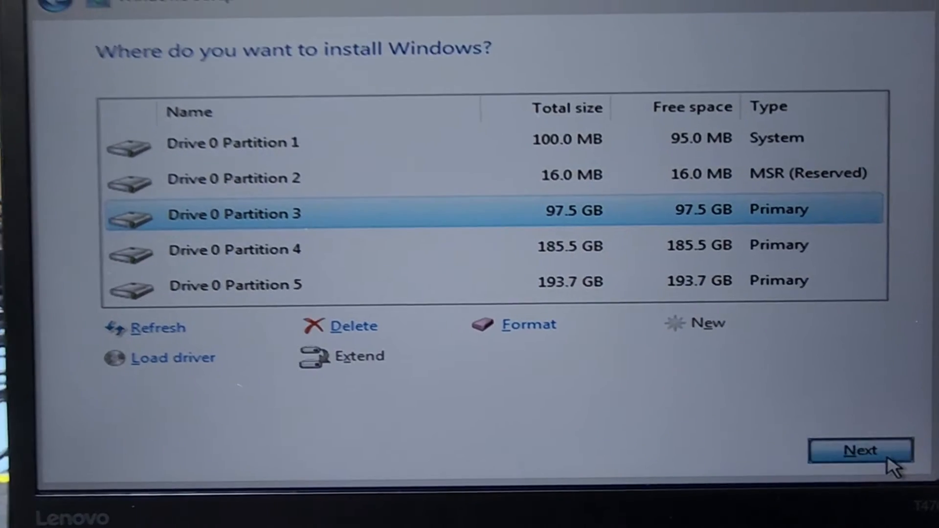
left_click(886, 456)
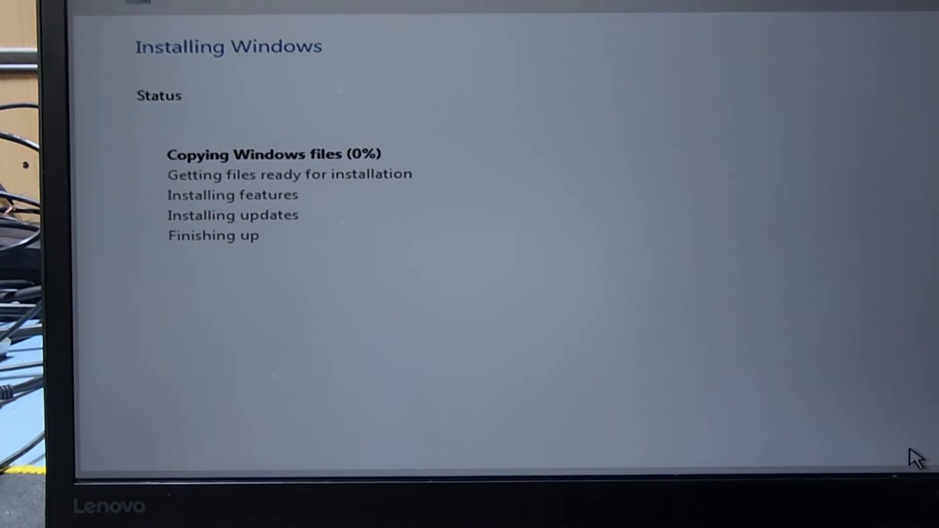